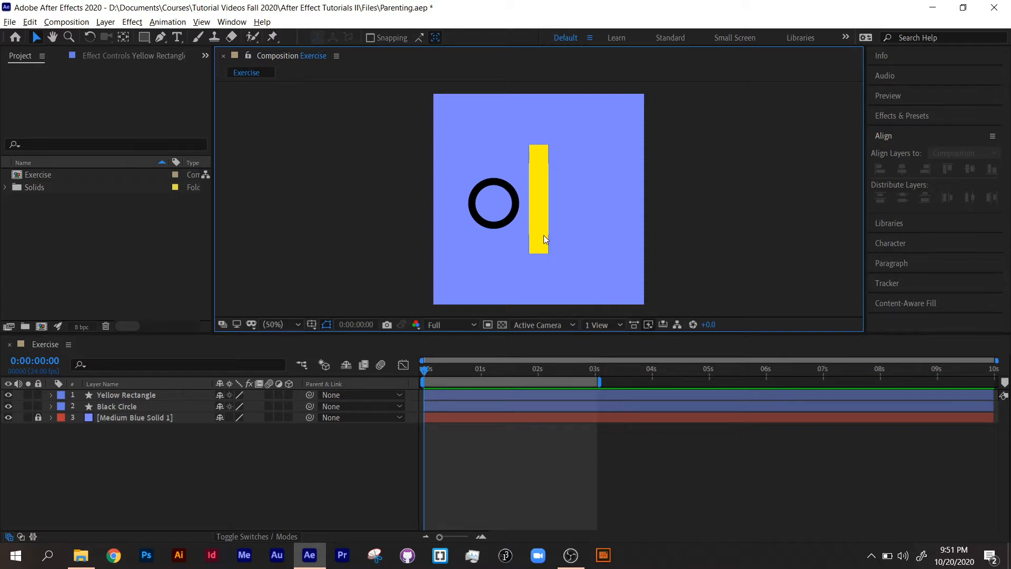
Step: Reveal the Yellow Rectangle layer's Rotation property and try rotating the shape about its center, then undo the rotation
click(537, 233)
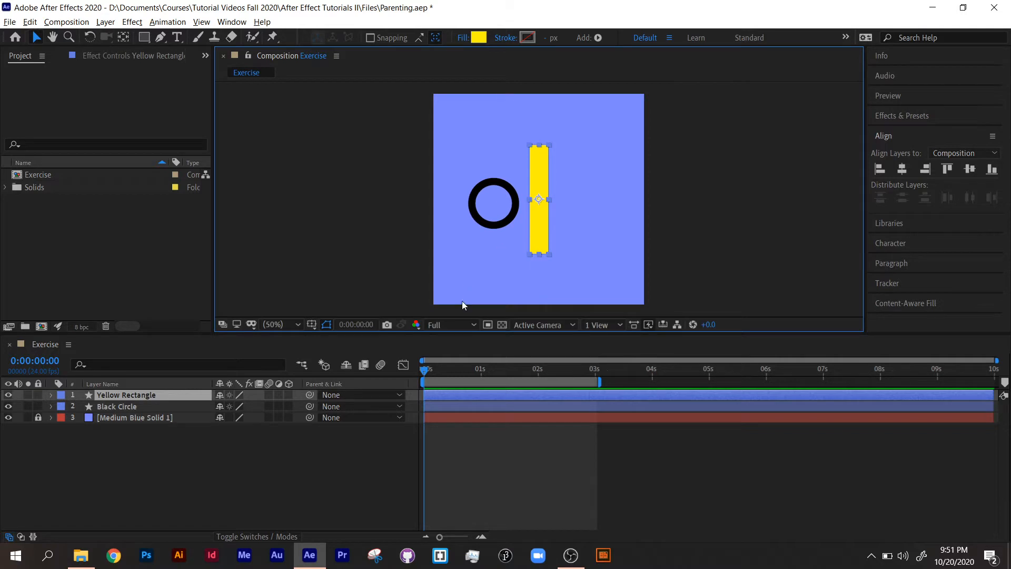
key(r)
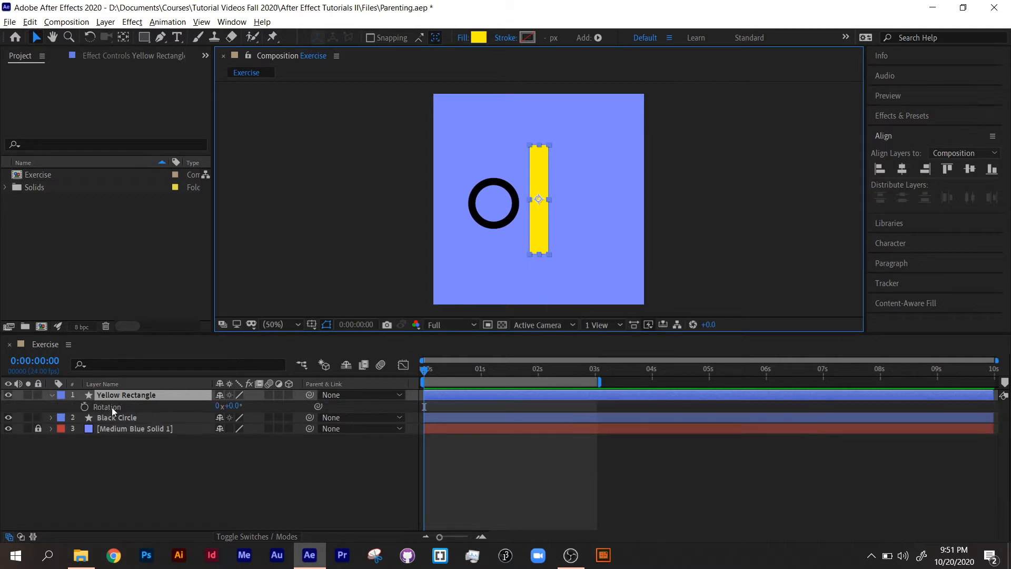
drag(230, 406, 208, 384)
key(ctrl+z)
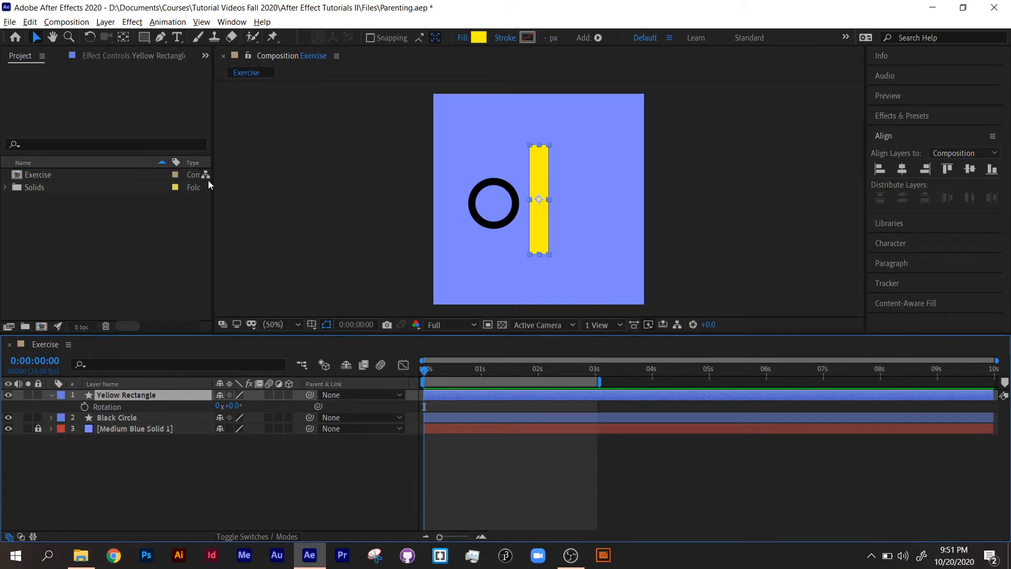
Step: Move the Yellow Rectangle's anchor point to the middle of its bottom edge and set its rotation to -29°
click(124, 37)
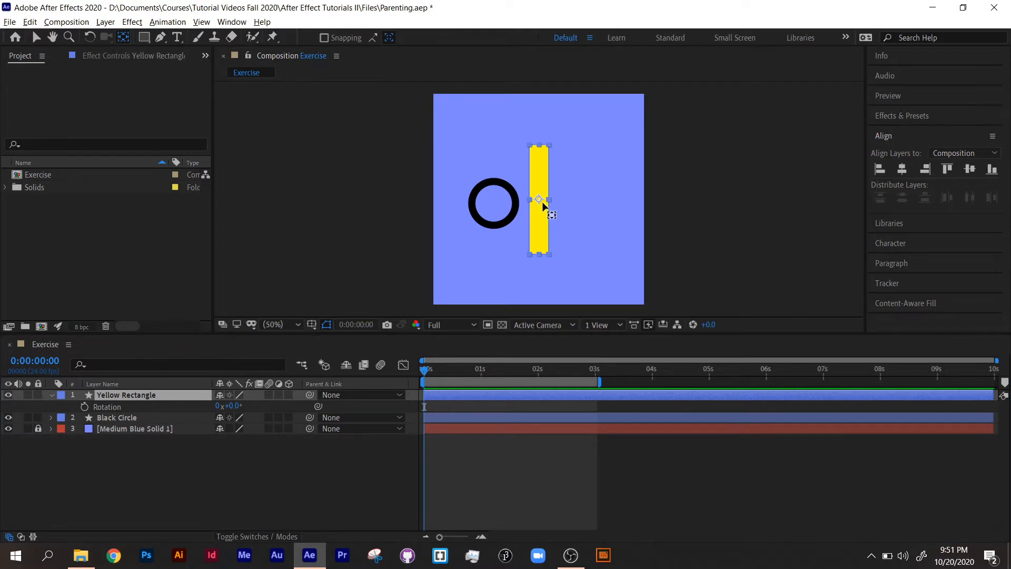
drag(538, 201, 539, 255)
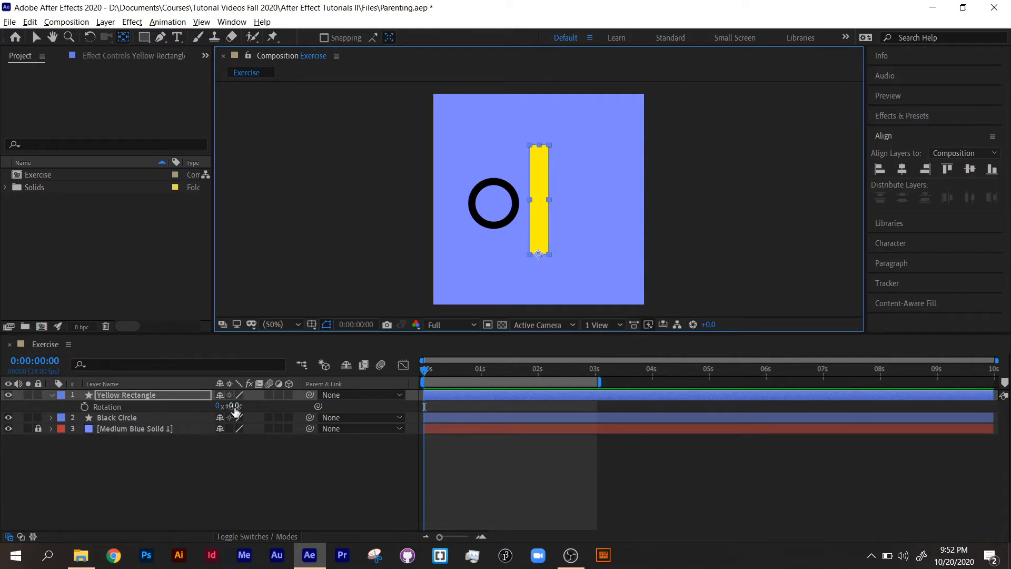
mouse_move(231, 406)
mouse_down()
mouse_move(271, 405)
mouse_move(194, 406)
mouse_move(273, 405)
mouse_move(203, 406)
mouse_move(265, 401)
mouse_move(213, 407)
mouse_up()
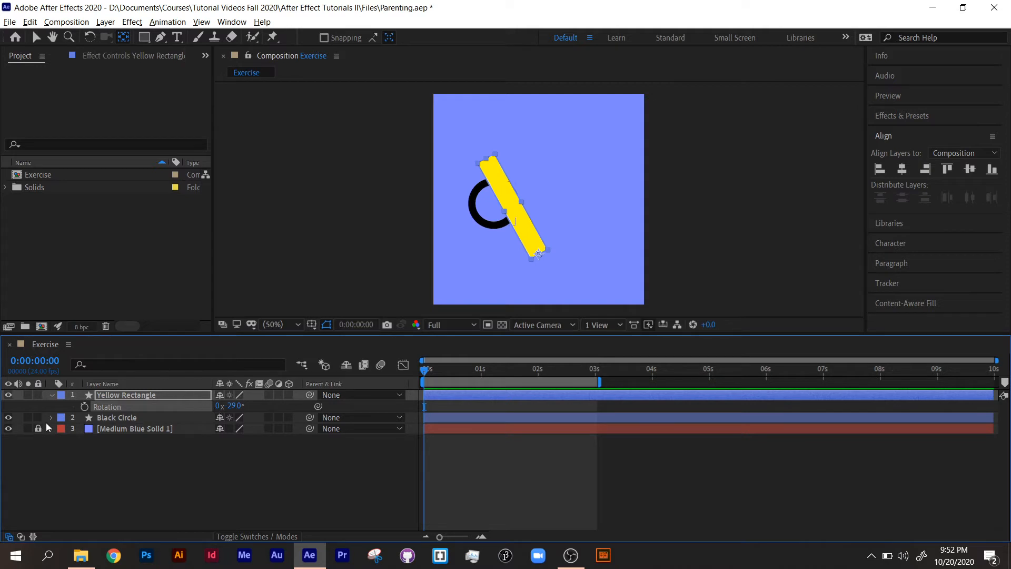
Step: Keyframe the Yellow Rectangle's rotation at 0 seconds and set it to 51° at 1 second
click(84, 406)
drag(437, 375, 483, 373)
drag(234, 406, 287, 406)
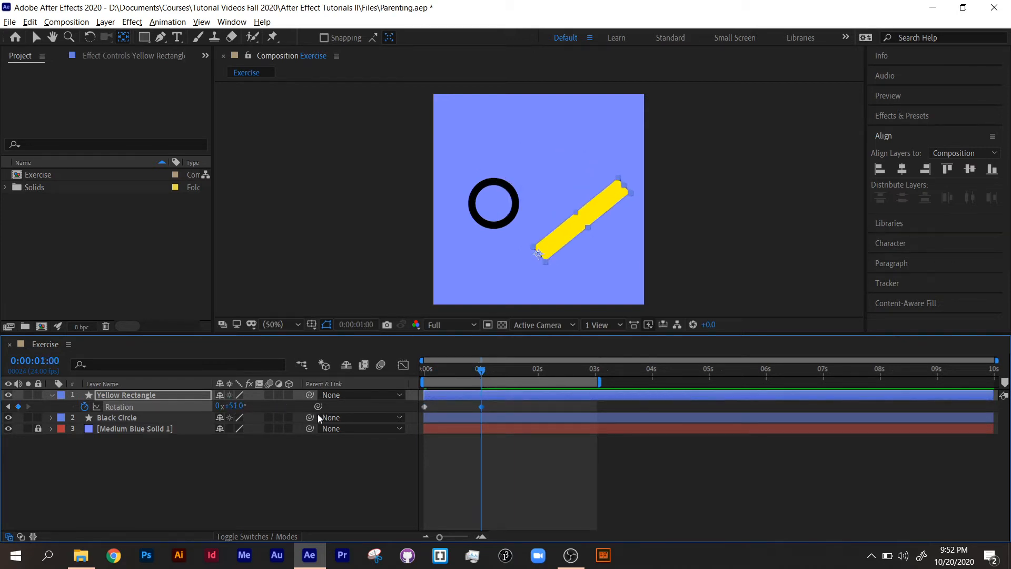
Step: Copy the Yellow Rectangle's first rotation keyframe to the 2-second mark
click(427, 409)
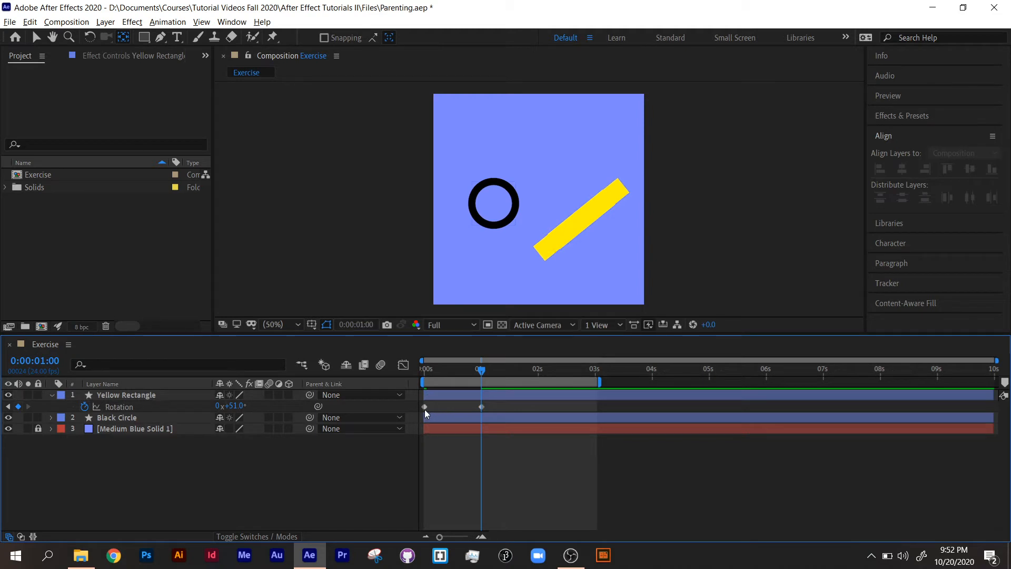
click(424, 407)
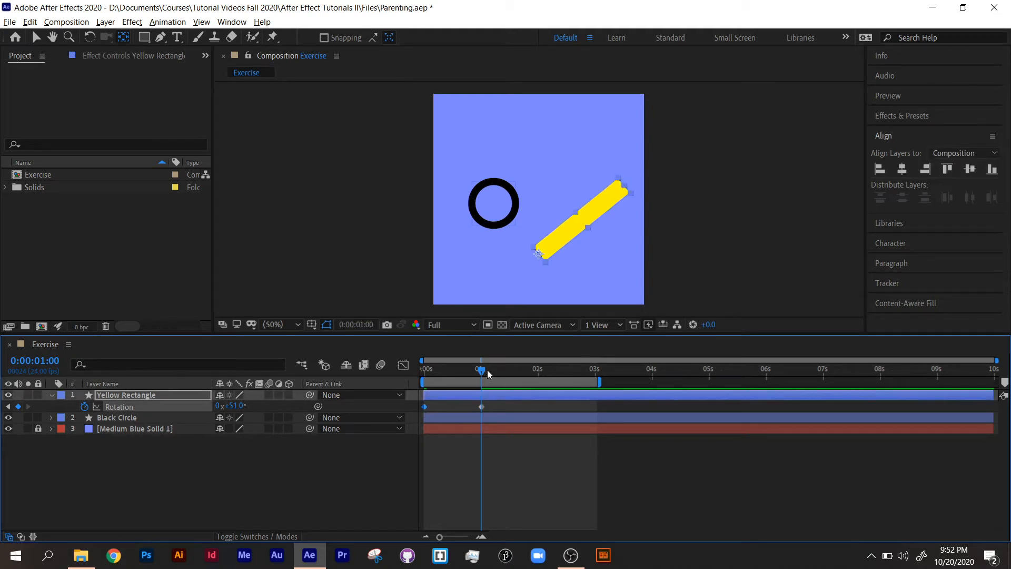
drag(487, 370, 539, 372)
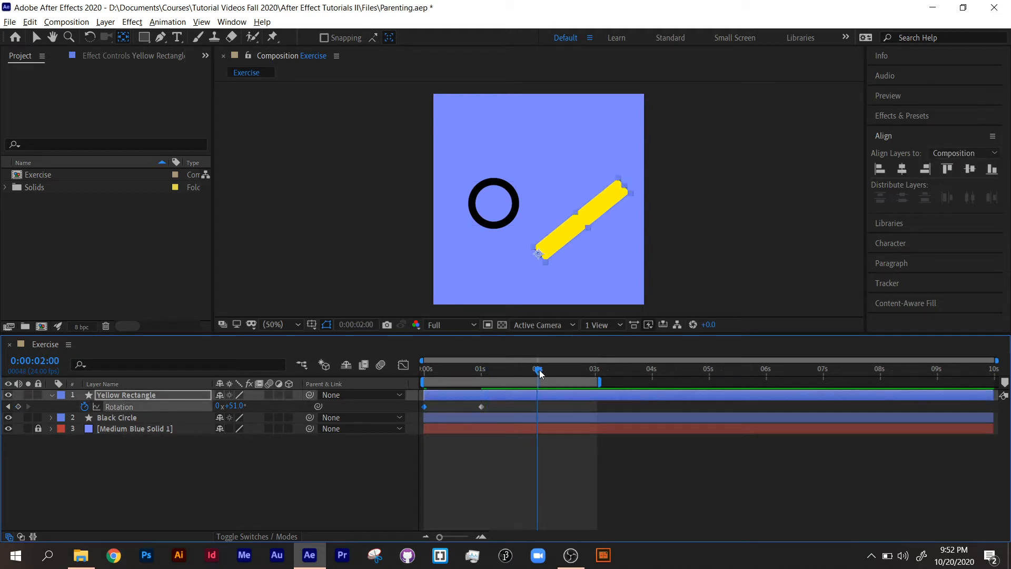
key(ctrl+v)
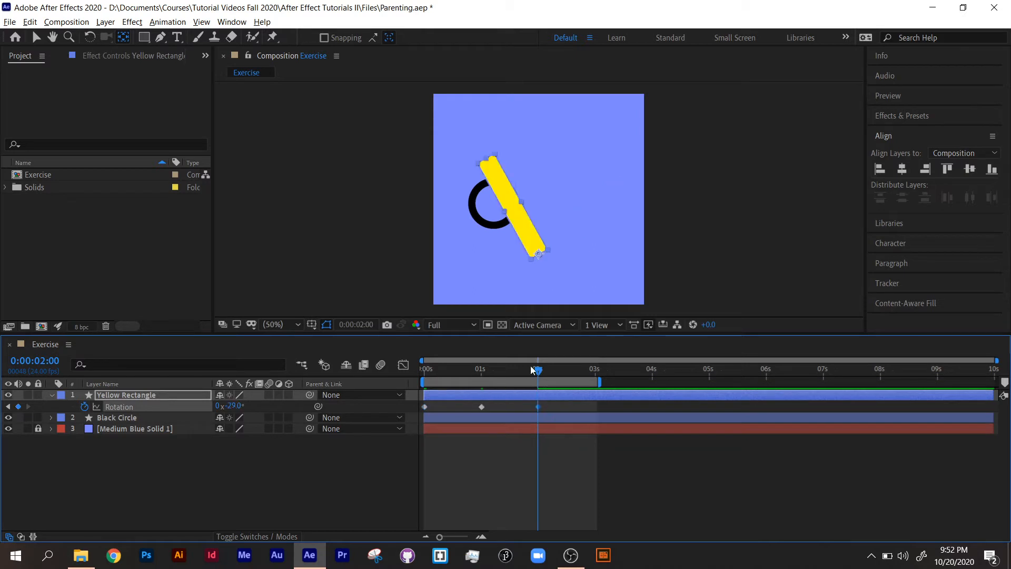
Step: Preview the Yellow Rectangle's swinging animation from the beginning and return to the first frame
drag(530, 370, 391, 367)
key(space)
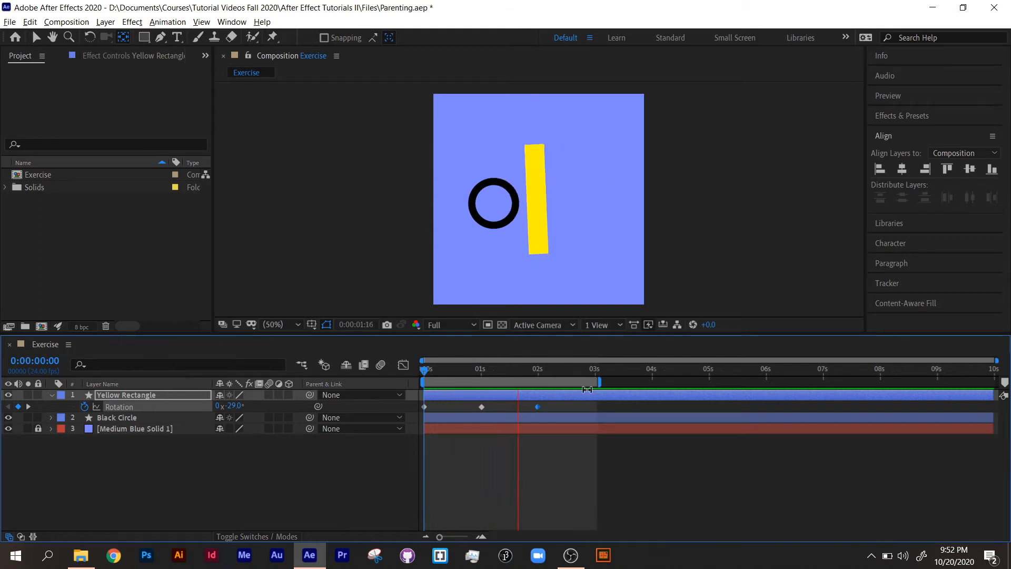
key(space)
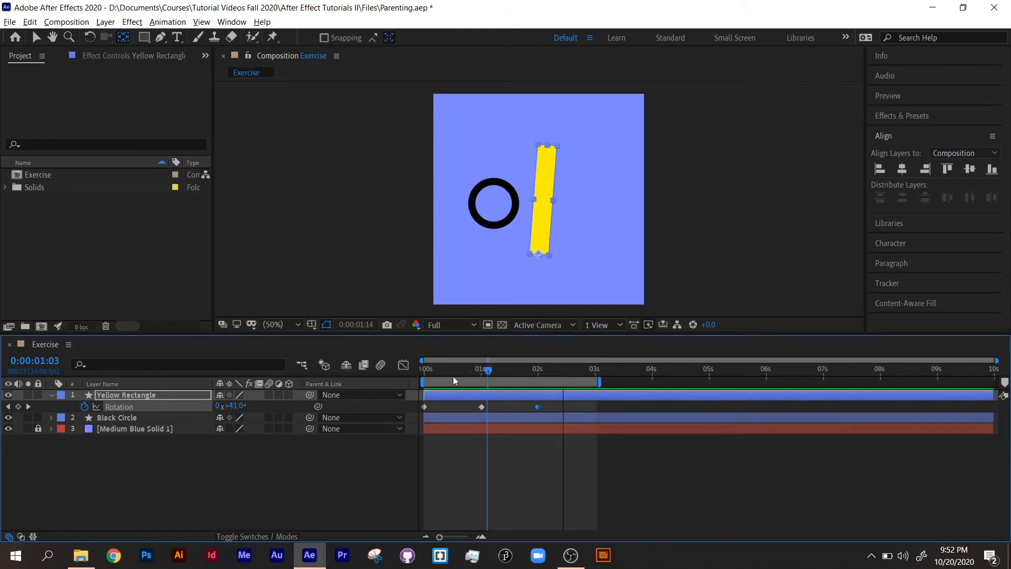
key(Home)
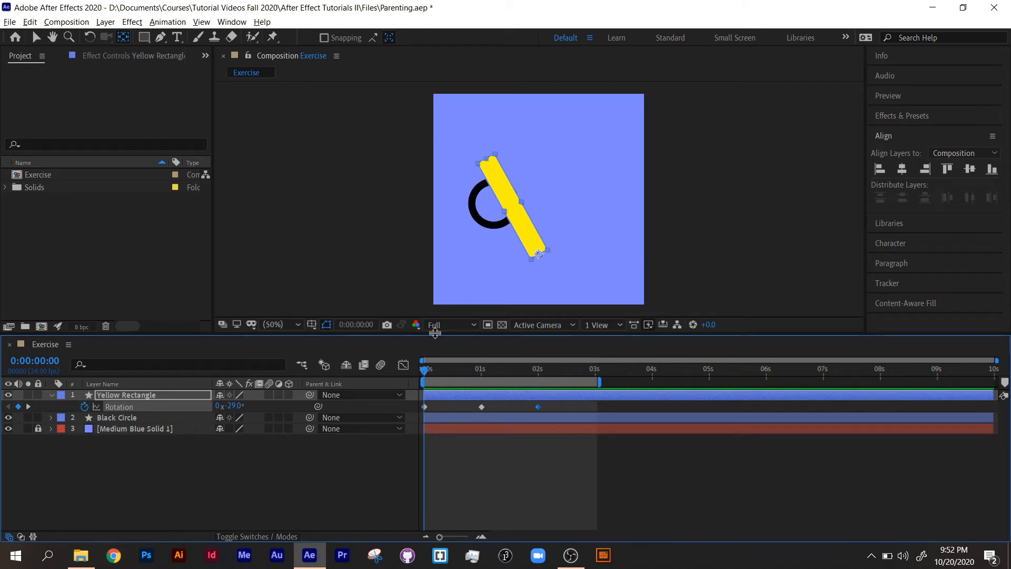
Step: Move the Black Circle down and outward so it sits beside the tilted yellow rectangle
click(491, 230)
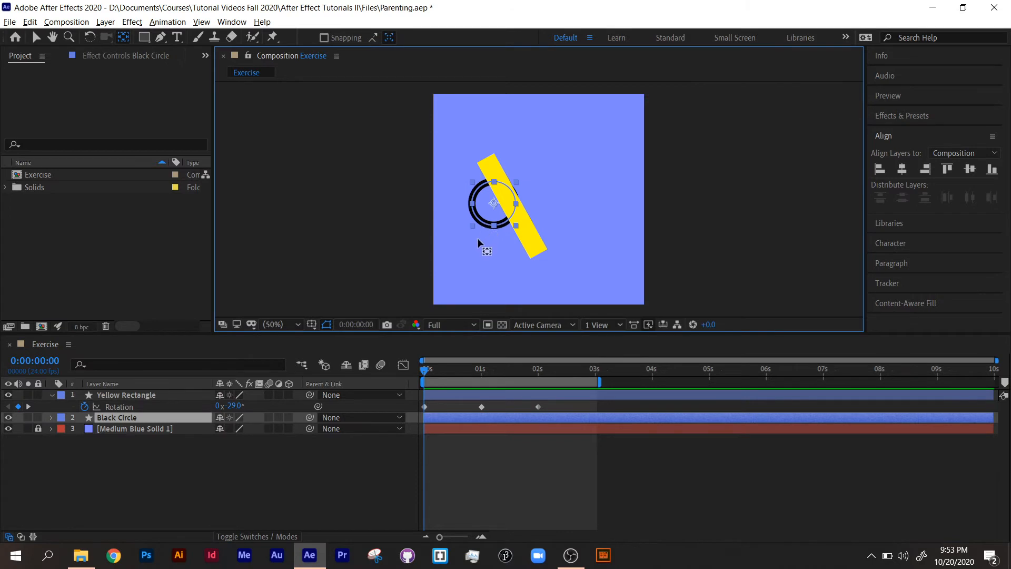
click(37, 37)
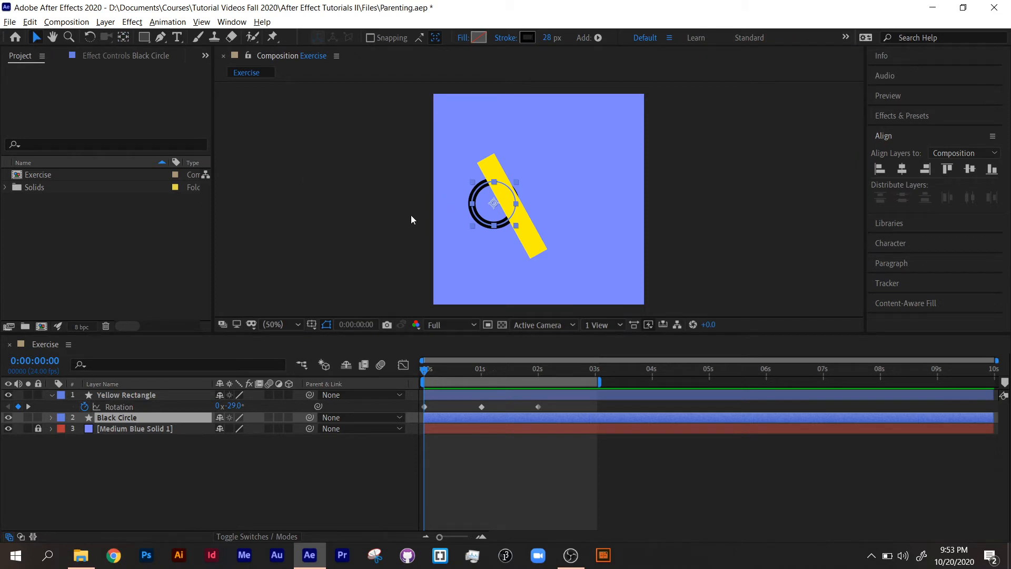
drag(485, 225, 466, 240)
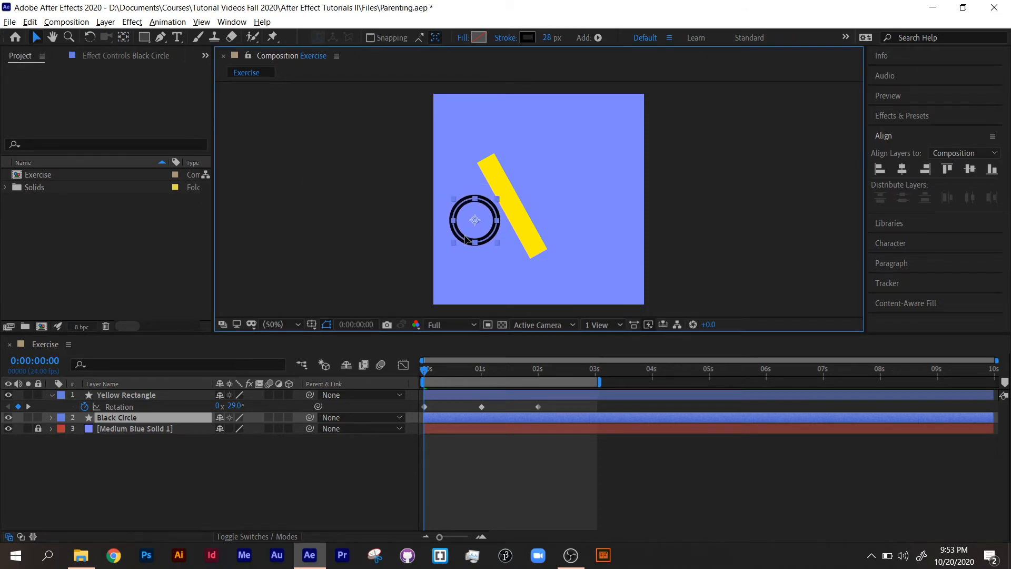
Step: Reorder the layers so Black Circle sits above Yellow Rectangle
click(114, 433)
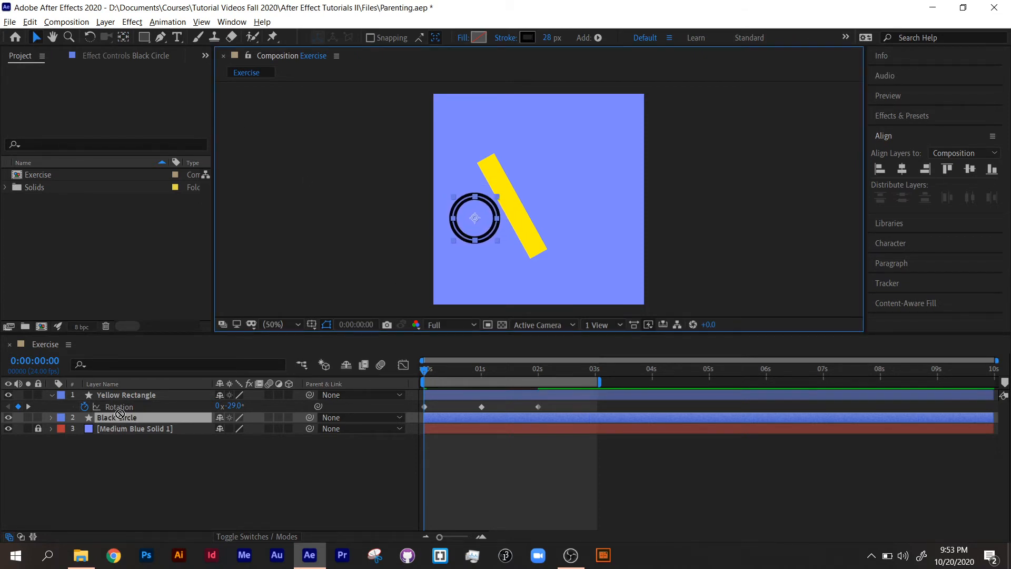
click(121, 388)
drag(120, 413, 128, 384)
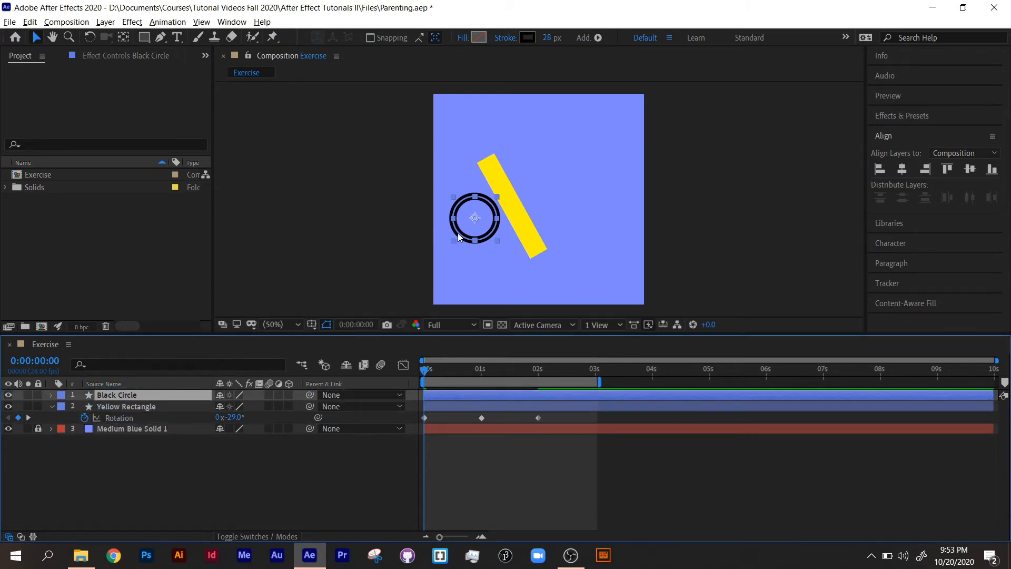
Step: Adjust the Black Circle's position beside the rectangle and place its anchor point at the center of the yellow rectangle
drag(460, 235, 460, 229)
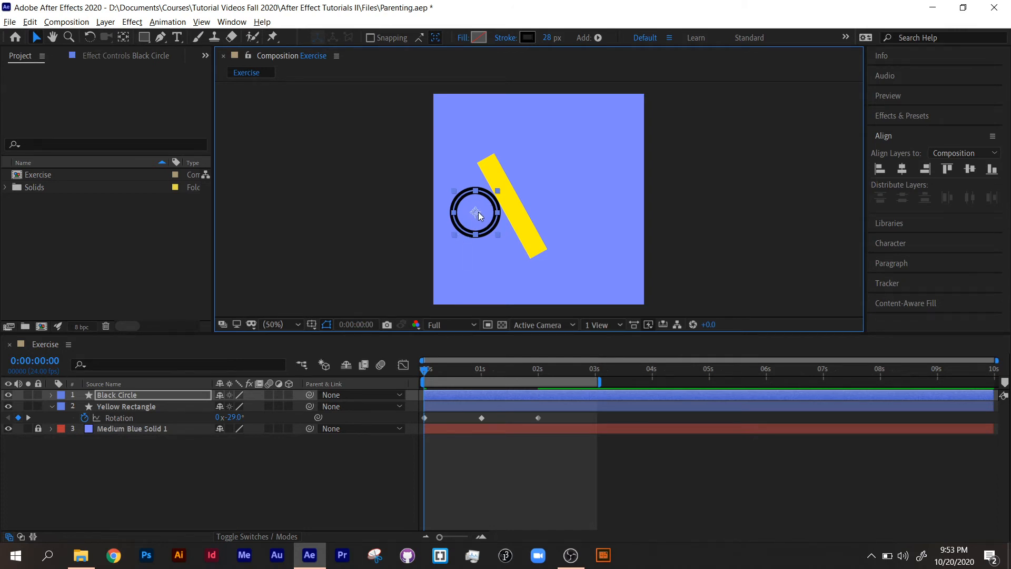
drag(489, 232, 487, 245)
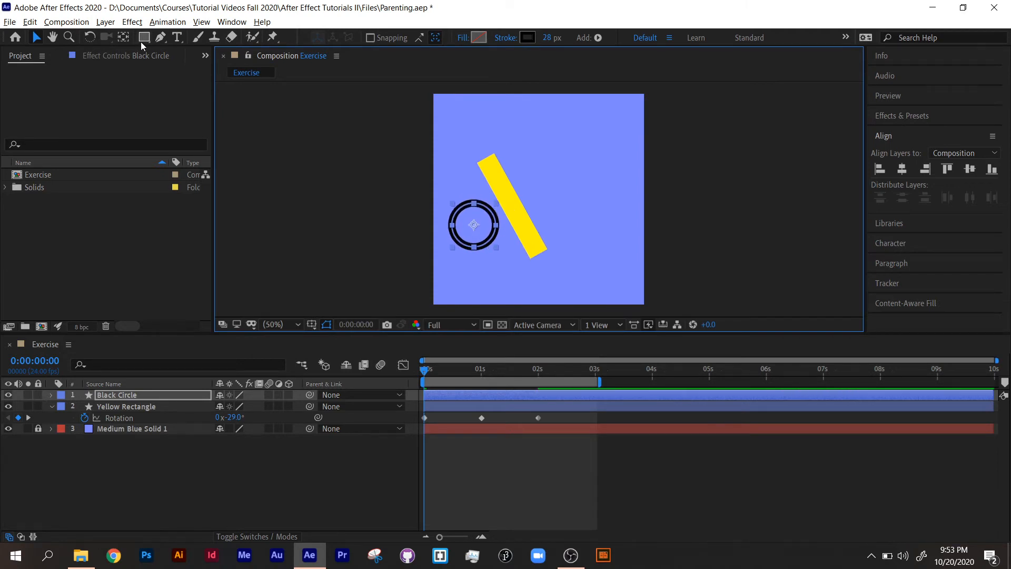
click(123, 37)
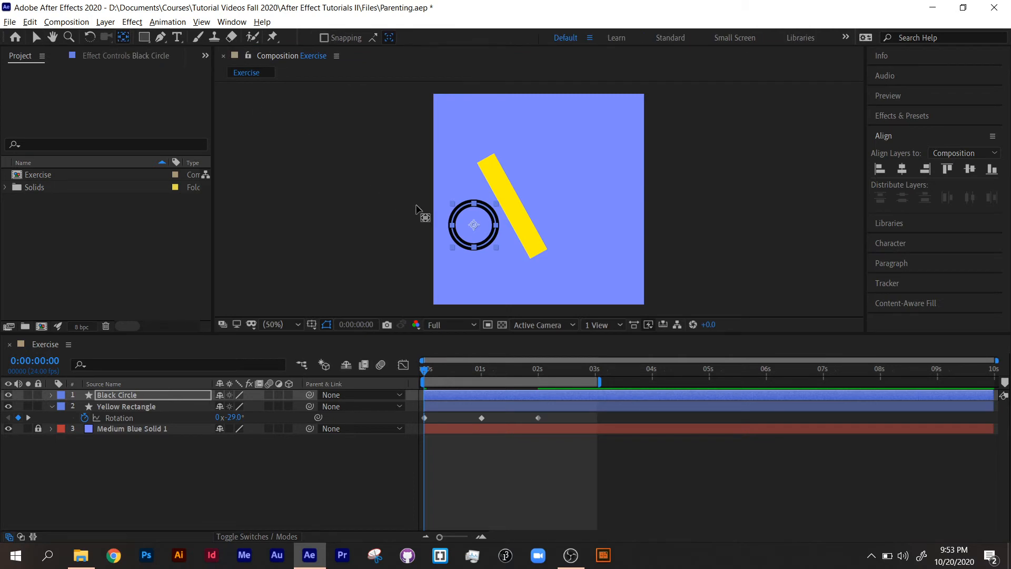
drag(474, 225, 512, 209)
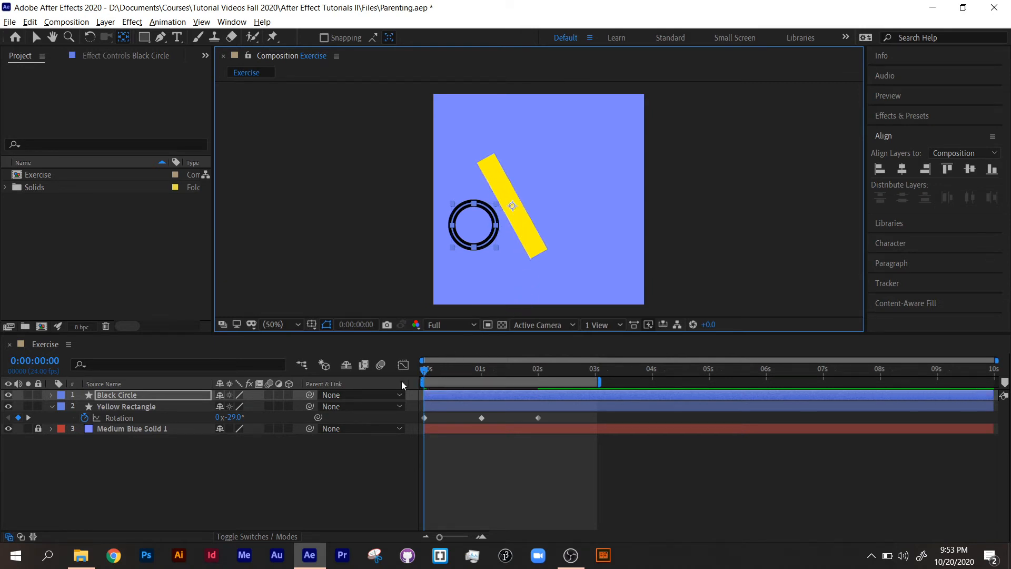
Step: Reveal the Black Circle's Rotation property, try orbiting the circle around the rectangle, and undo the rotation
key(r)
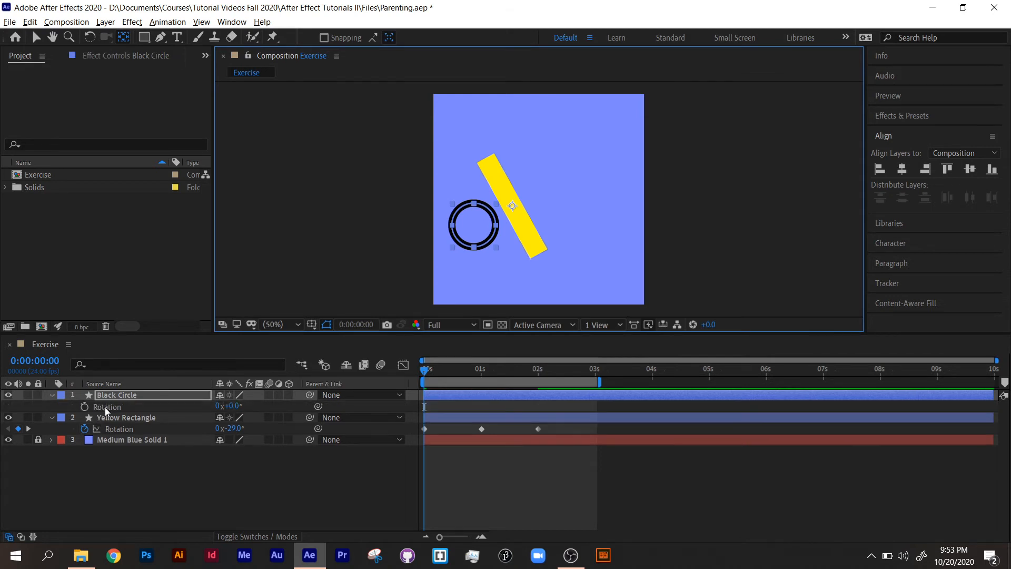
drag(231, 406, 204, 419)
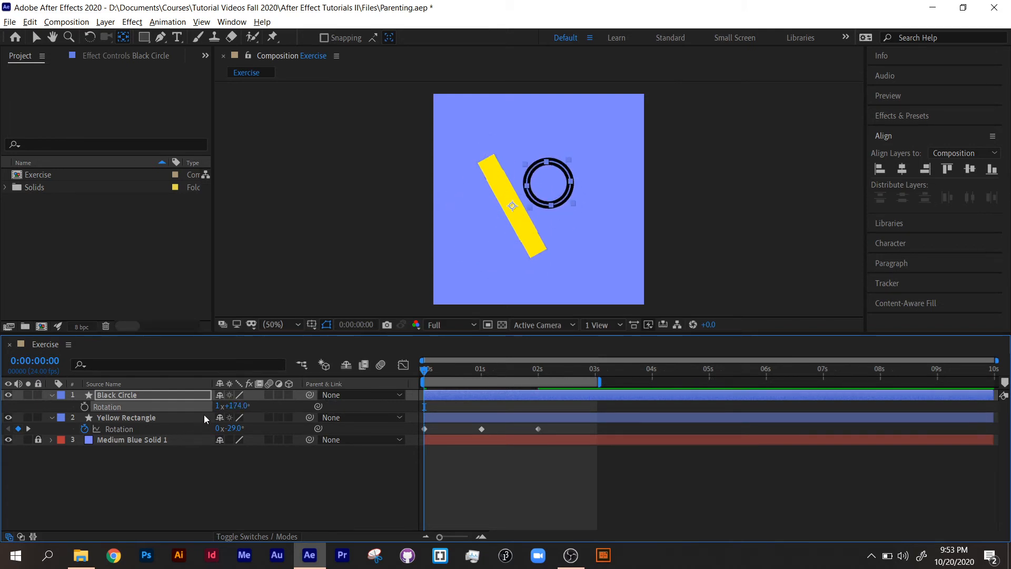
key(ctrl+z)
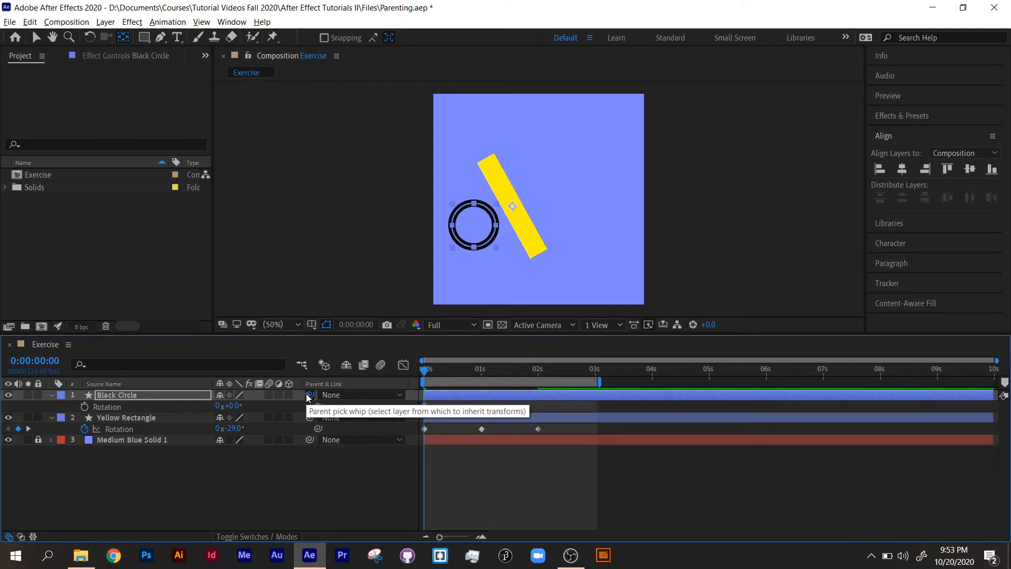
Step: Parent the Black Circle layer to Yellow Rectangle and preview the linked motion, returning to the first frame
drag(309, 394, 159, 420)
key(space)
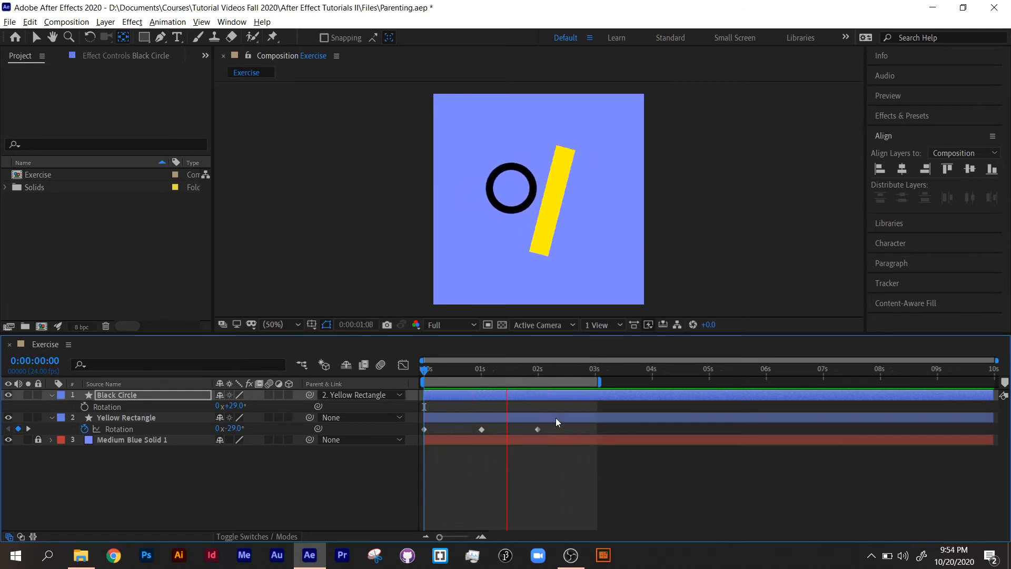
click(506, 368)
drag(507, 369, 364, 387)
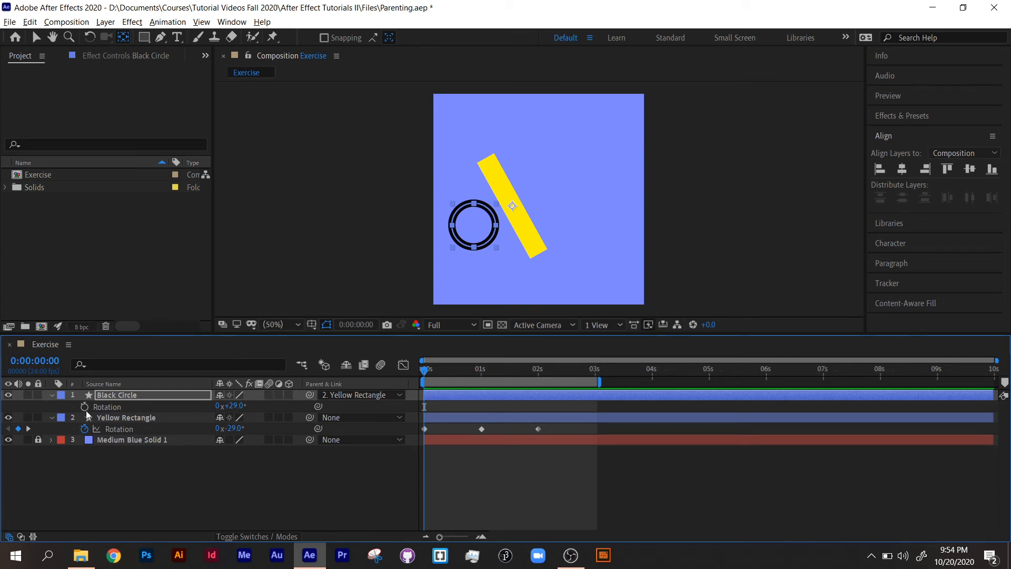
Step: Set the Black Circle's rotation to 0° at the first frame
click(233, 406)
text(0)
key(Return)
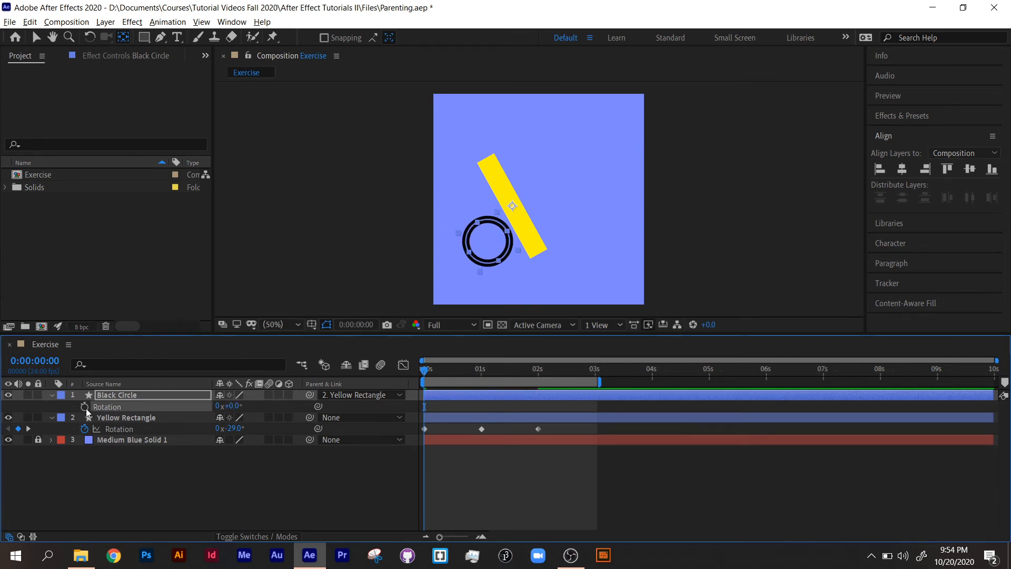
Step: Keyframe the Black Circle's rotation from 0 seconds to one full revolution at 2 seconds
drag(434, 369, 533, 371)
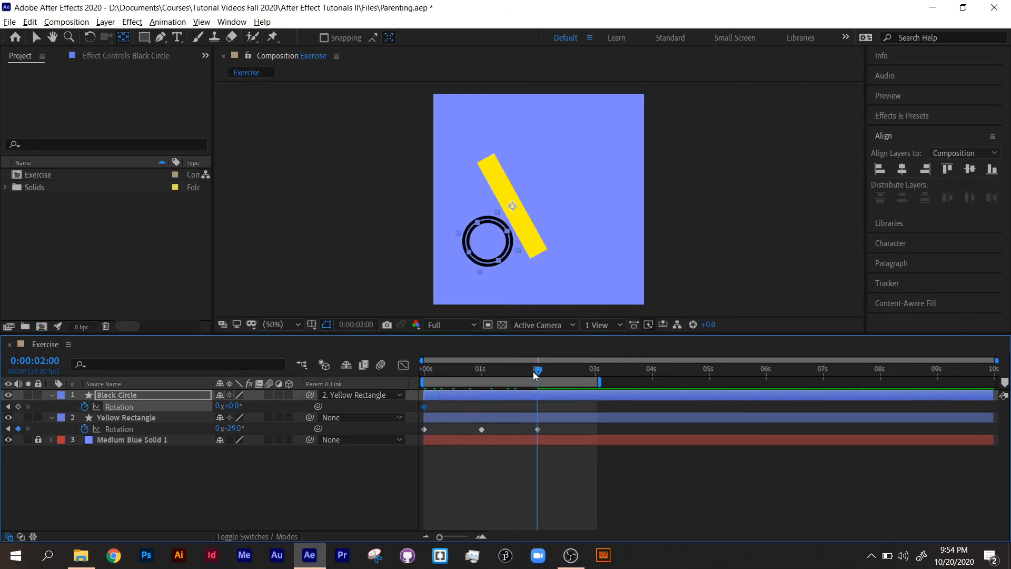
click(218, 406)
text(1)
click(264, 467)
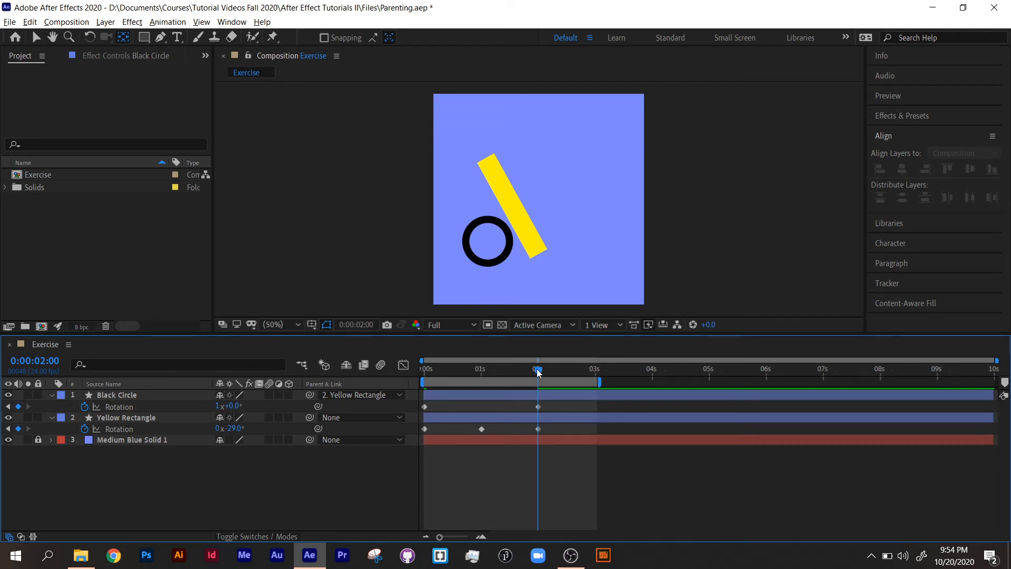
Step: Preview the combined animation of the orbiting circle and swinging rectangle from the beginning
drag(537, 372, 410, 377)
key(space)
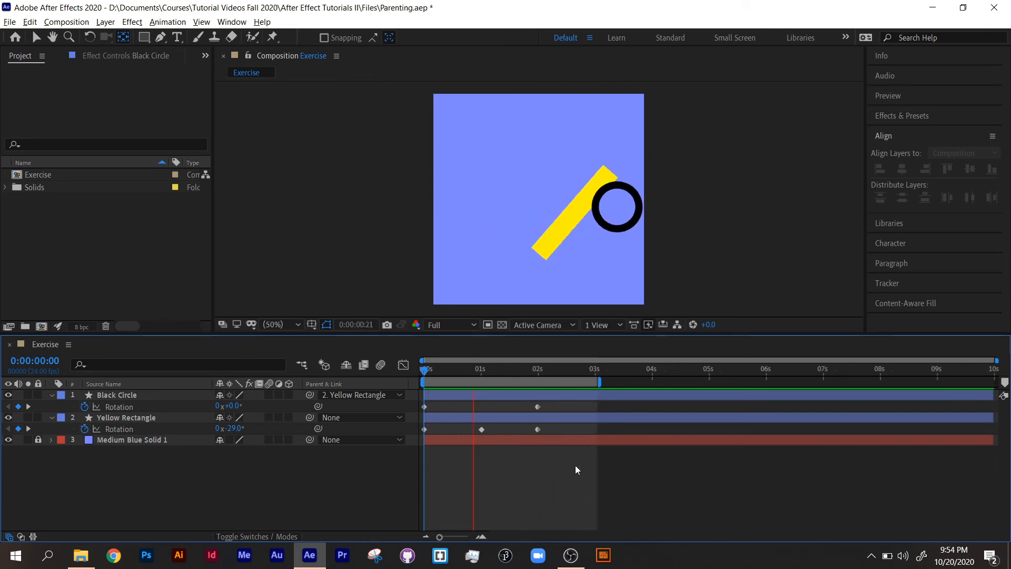
key(space)
Step: Shorten the work area to end at 2 seconds and preview the looping animation
drag(599, 382, 541, 386)
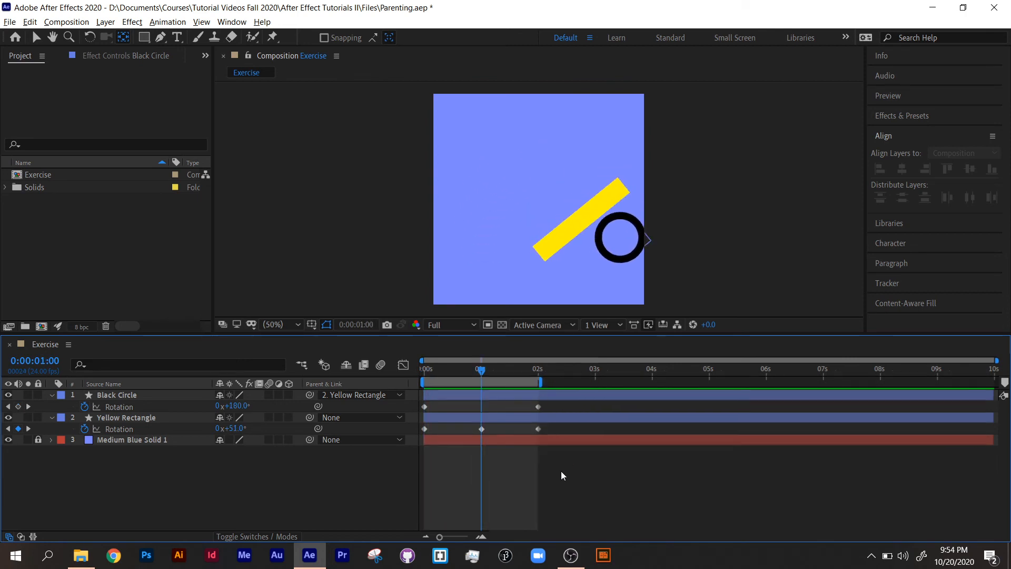
key(space)
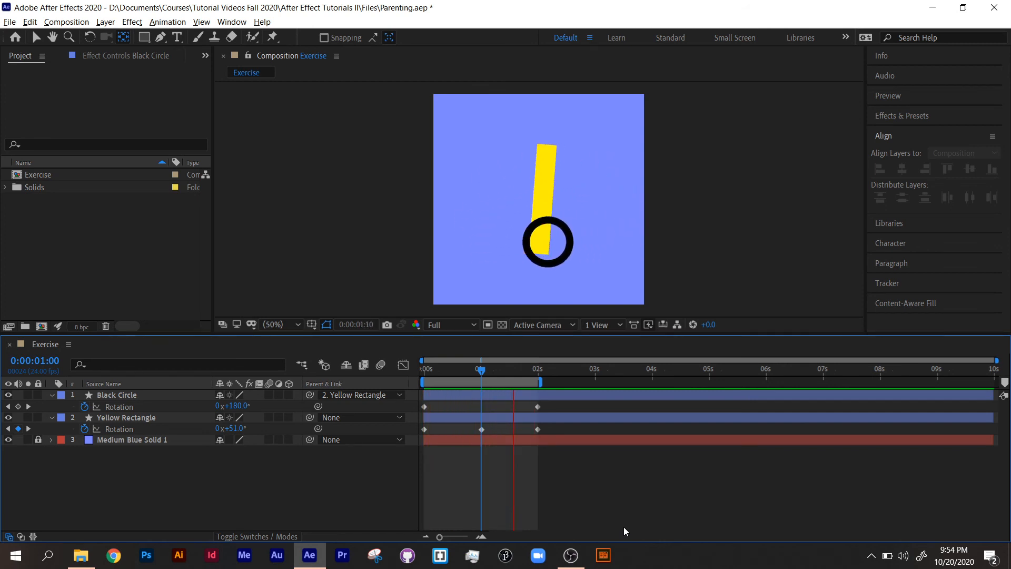
click(375, 275)
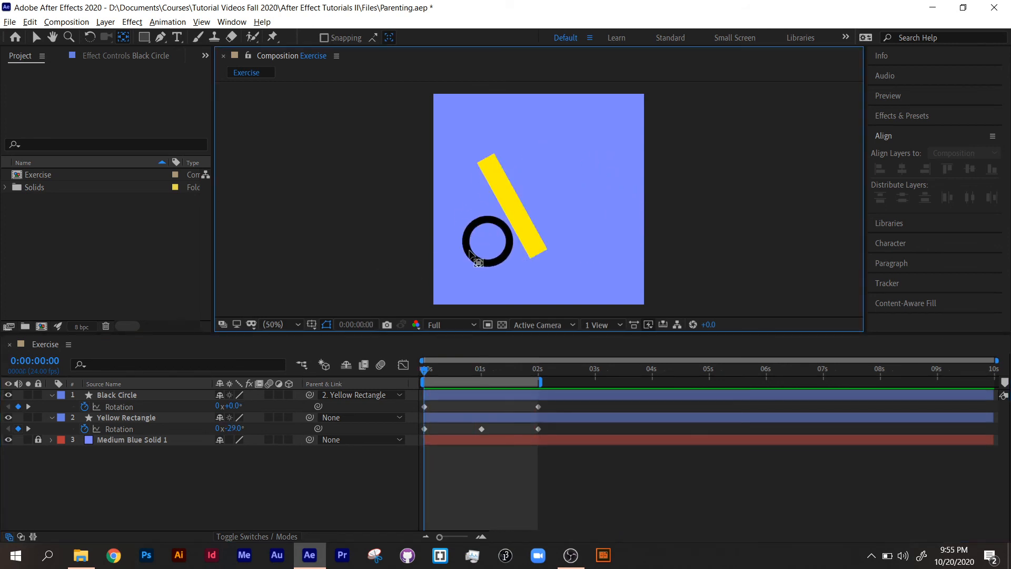
Step: Select the Black Circle layer and center its anchor point in the layer content
click(492, 263)
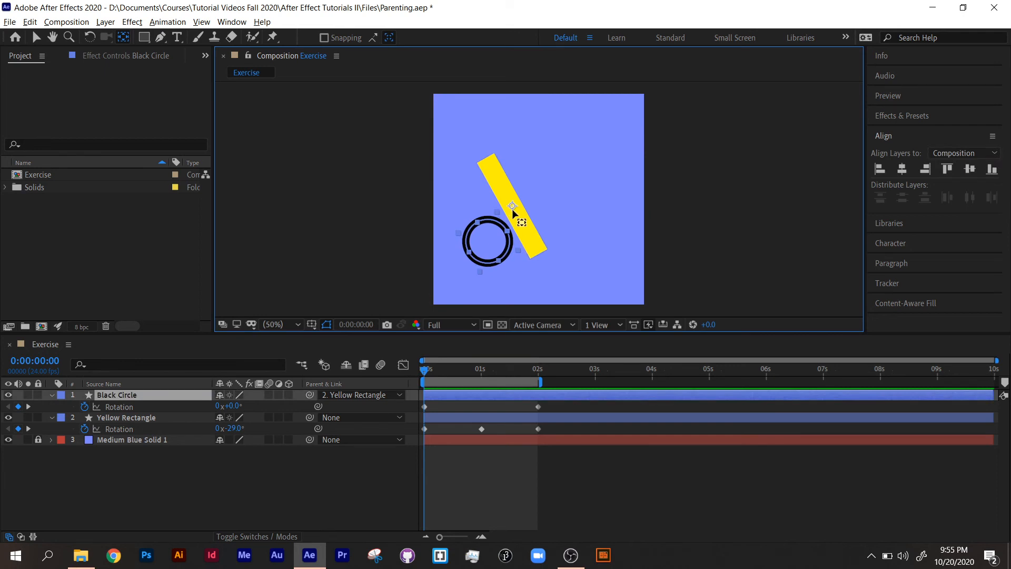
drag(512, 206, 468, 225)
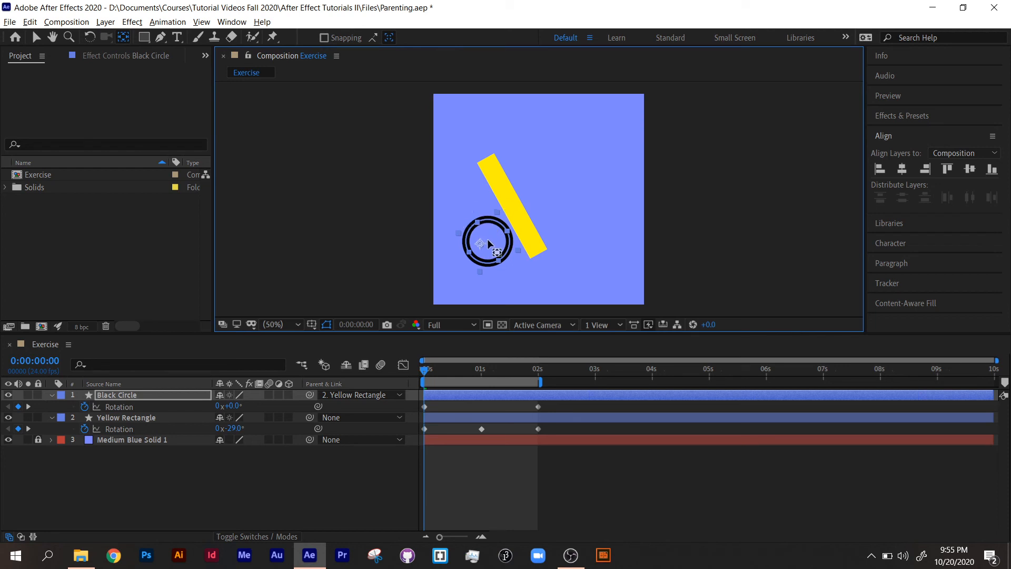
key(ctrl+z)
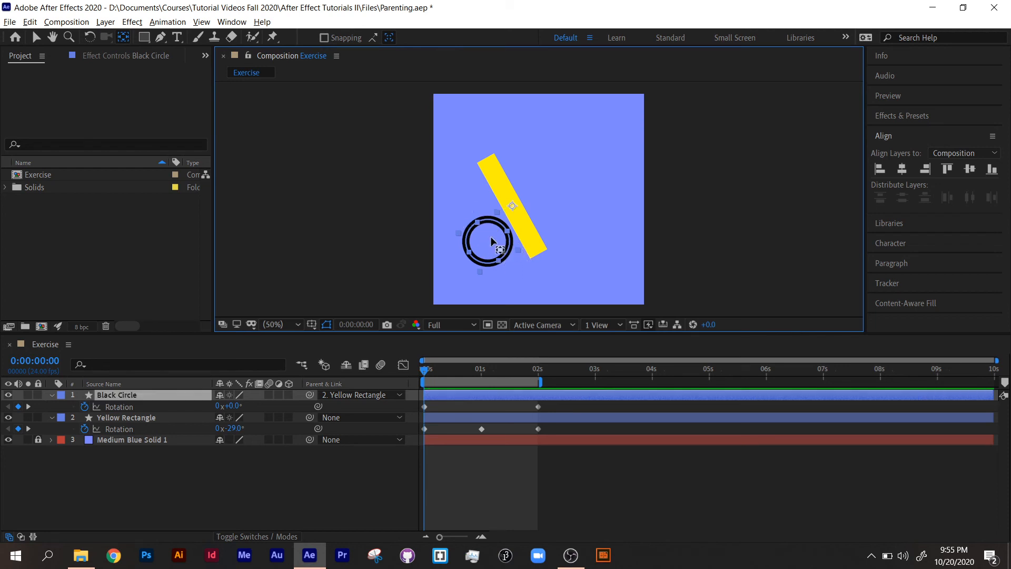
click(105, 23)
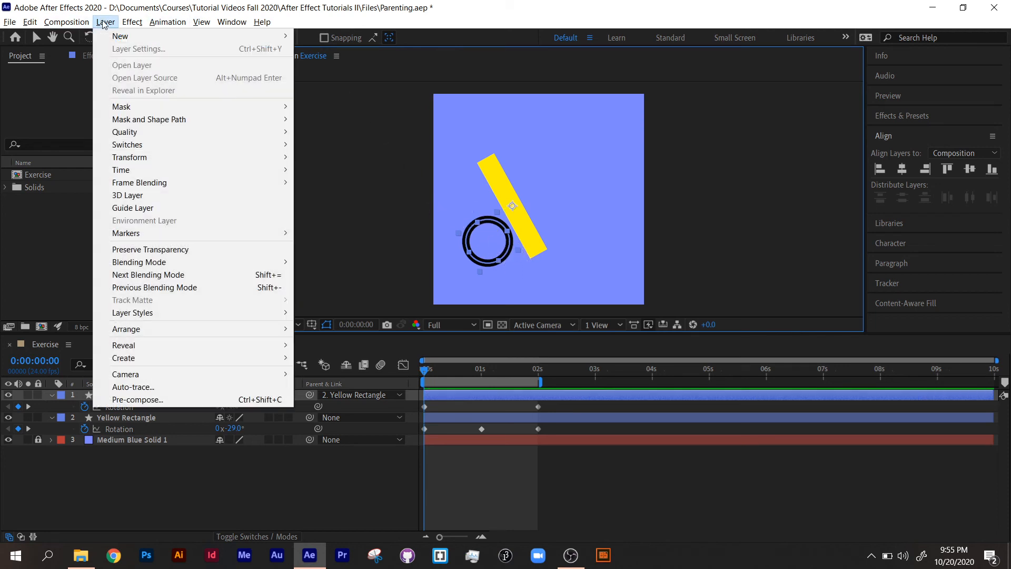
mouse_move(153, 157)
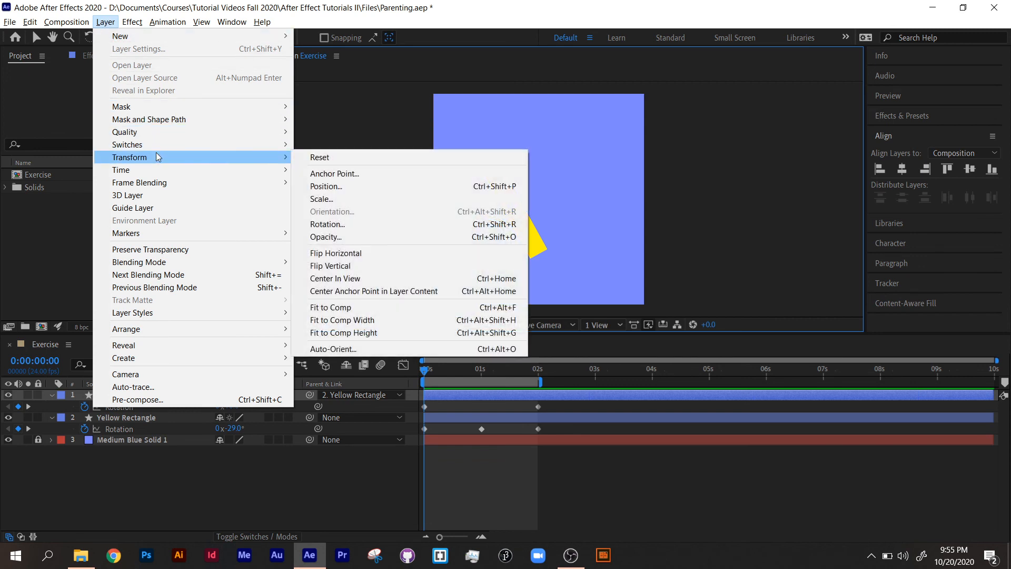
click(368, 291)
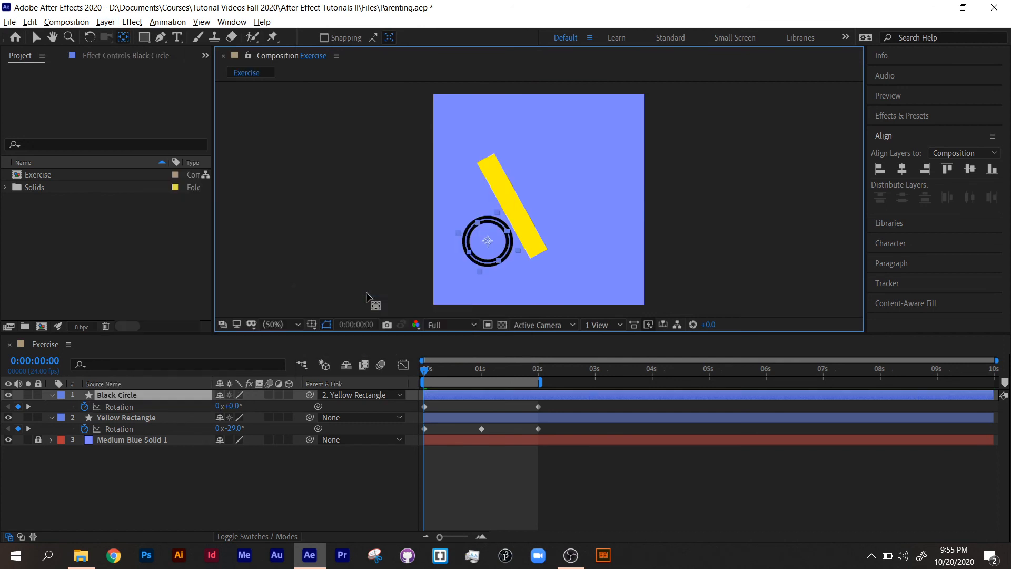